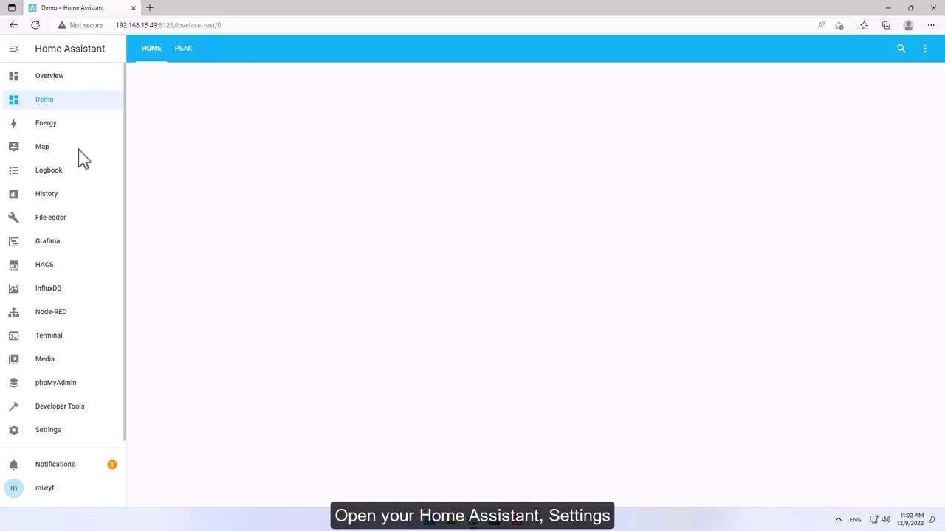
In Devices & Services, search 'iam' and choose the iammeter_http integration.
click(56, 436)
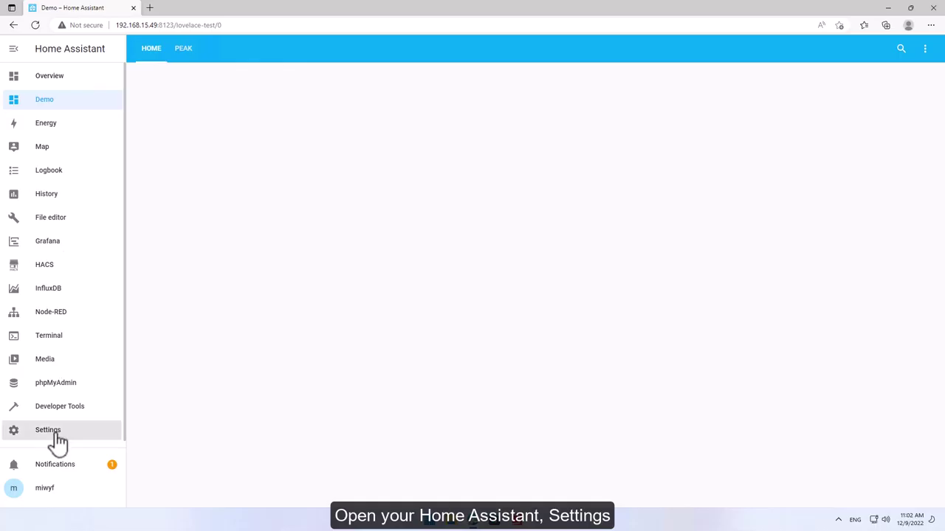
click(463, 136)
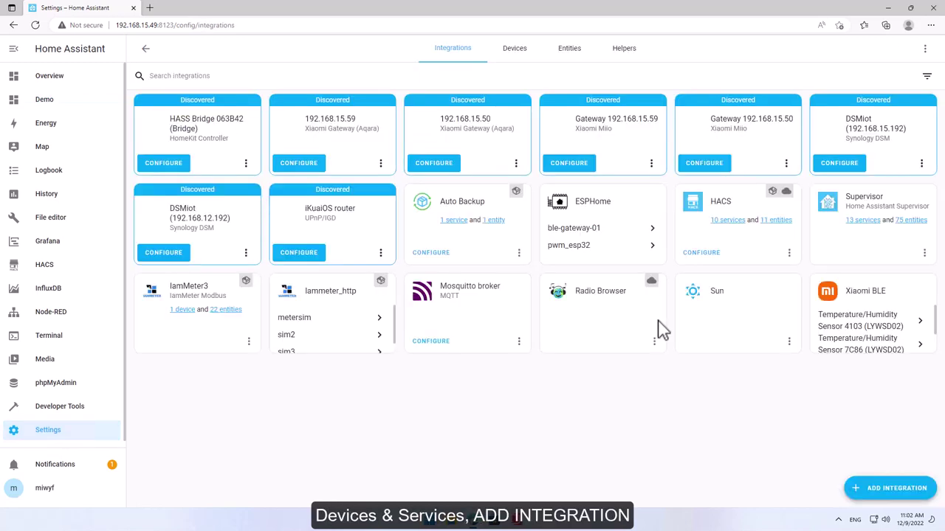
click(890, 487)
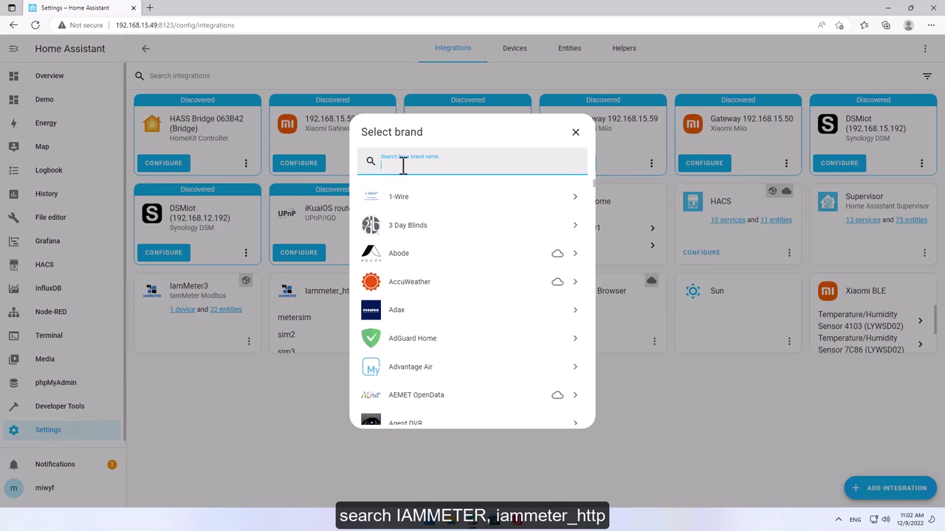
text(iam)
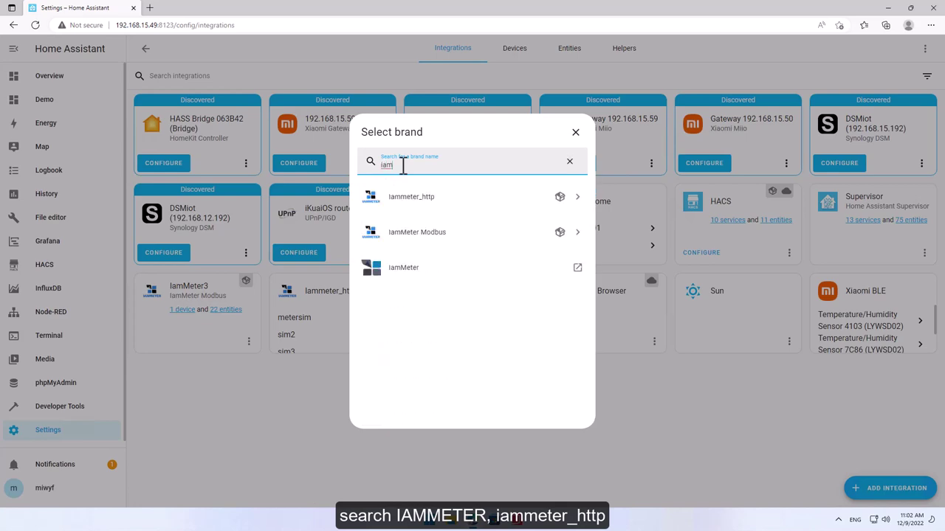
click(419, 205)
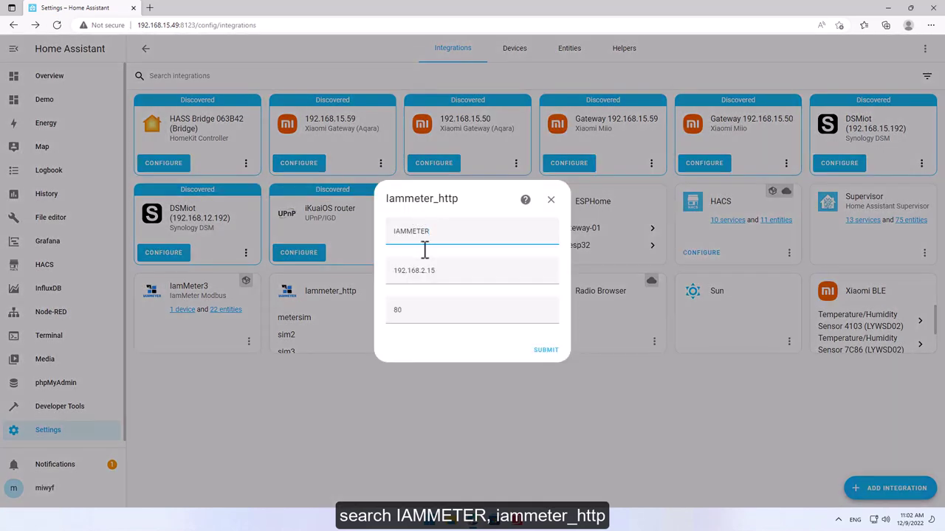
Name the device 'meter', enter its IP address, submit, and open its device page.
drag(436, 231, 387, 236)
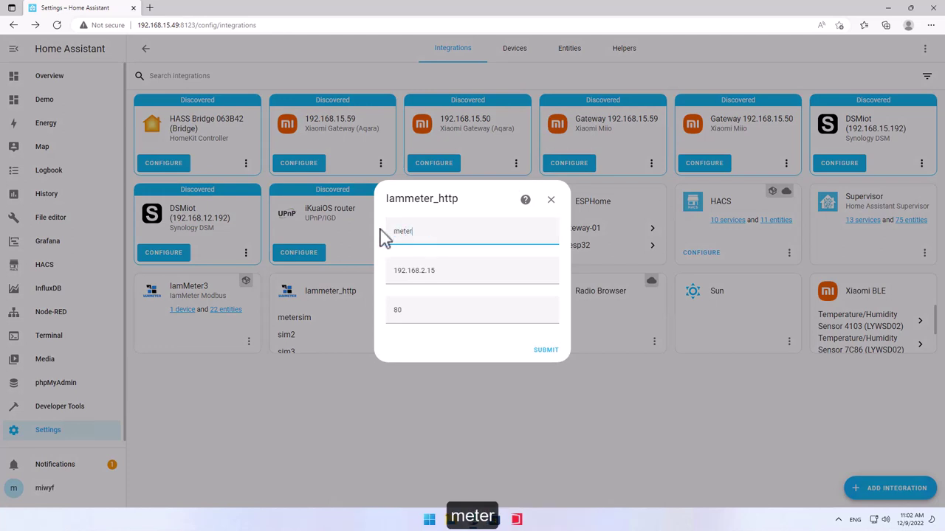
click(424, 270)
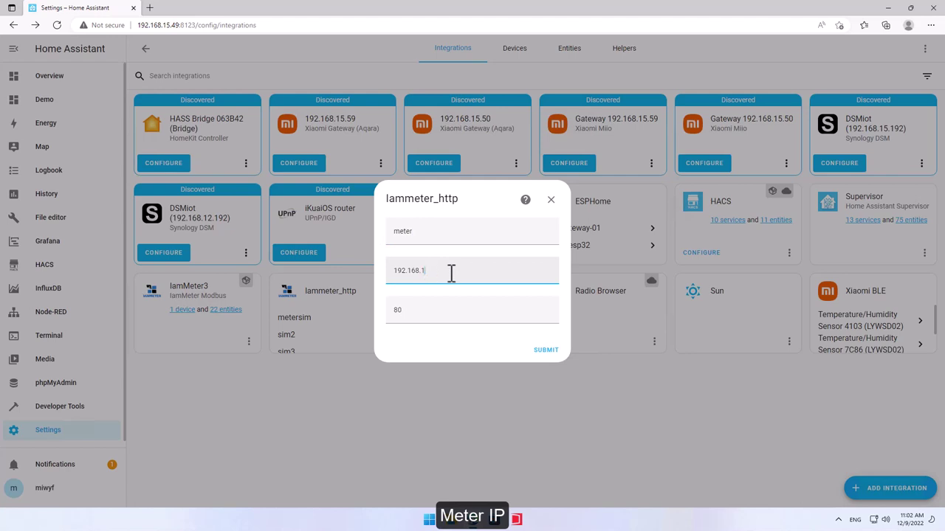
click(545, 350)
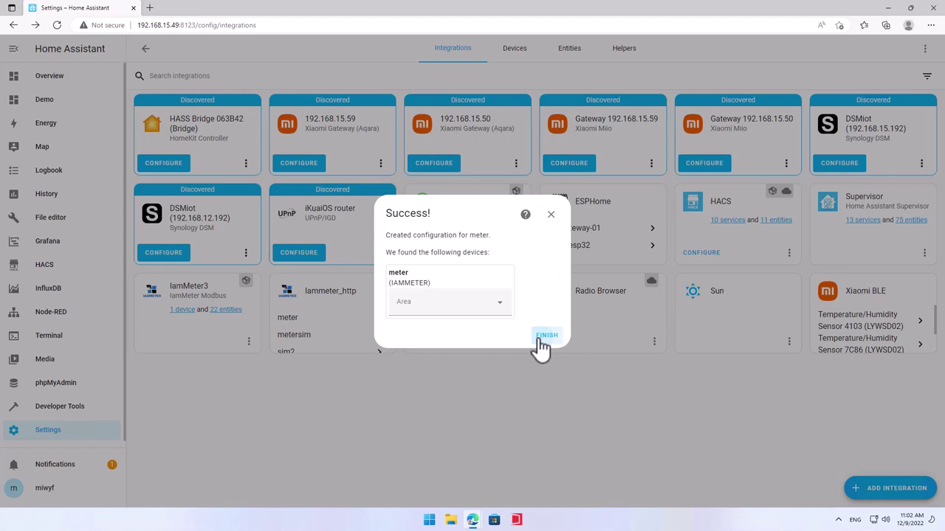
click(538, 338)
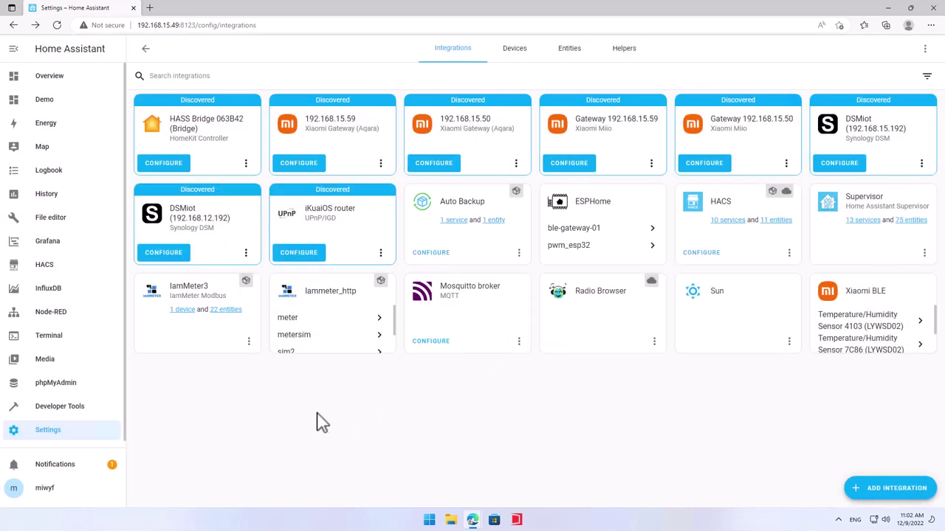
click(279, 318)
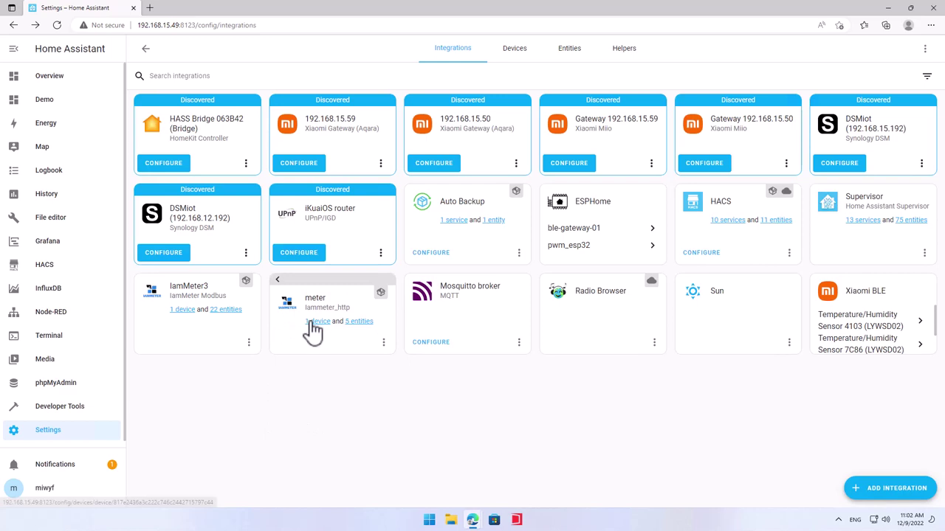
click(313, 322)
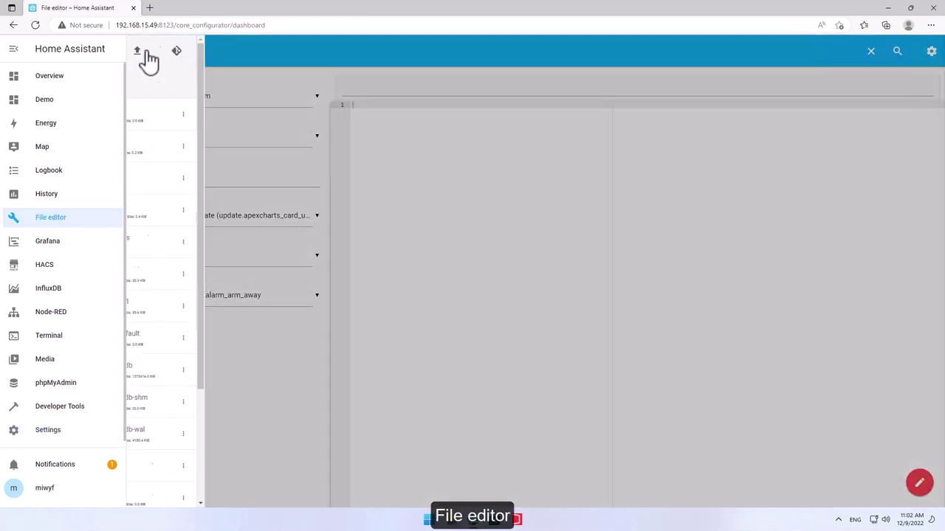
Create a new file tiered.yaml in the packages folder and open it in the editor.
scroll(217, 341, down, 2)
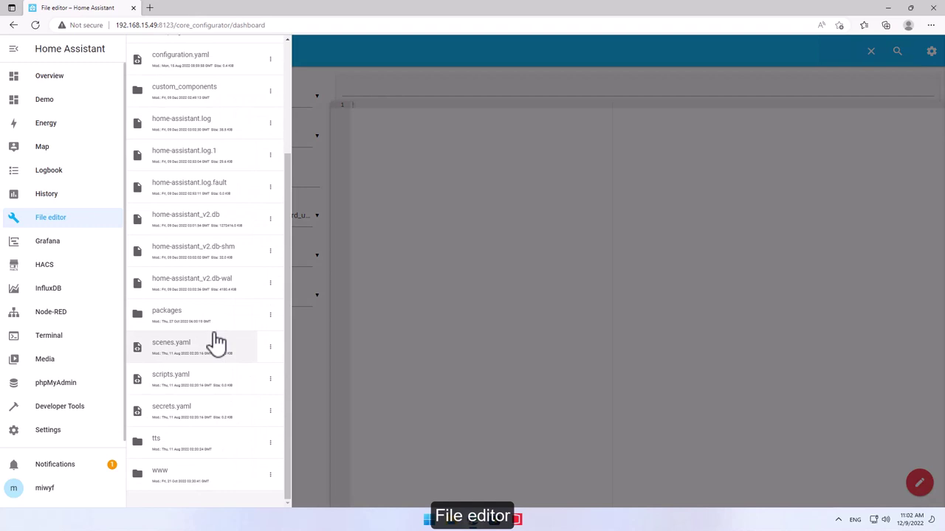
click(182, 321)
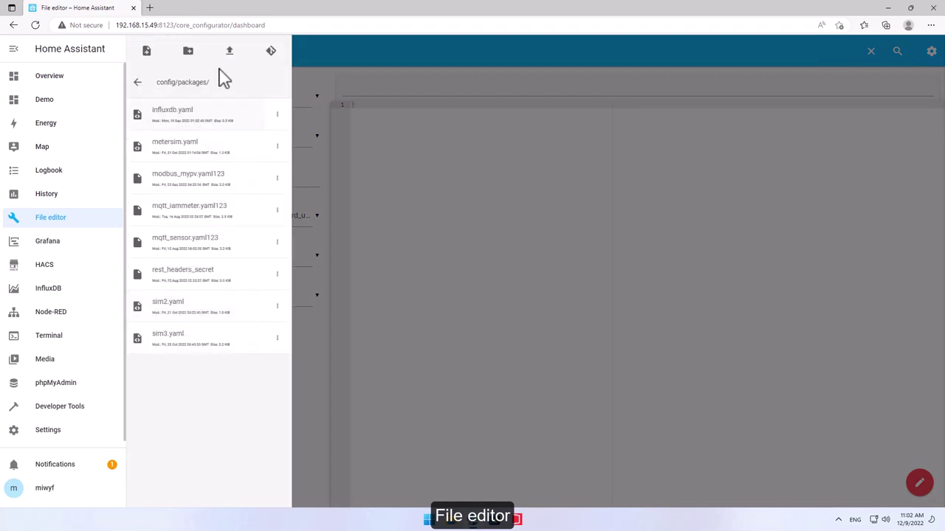
click(147, 52)
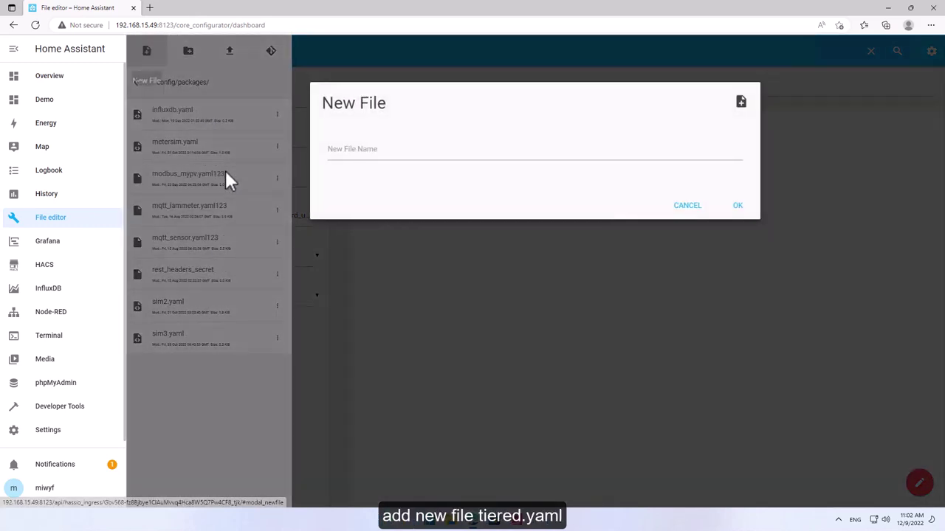
click(383, 149)
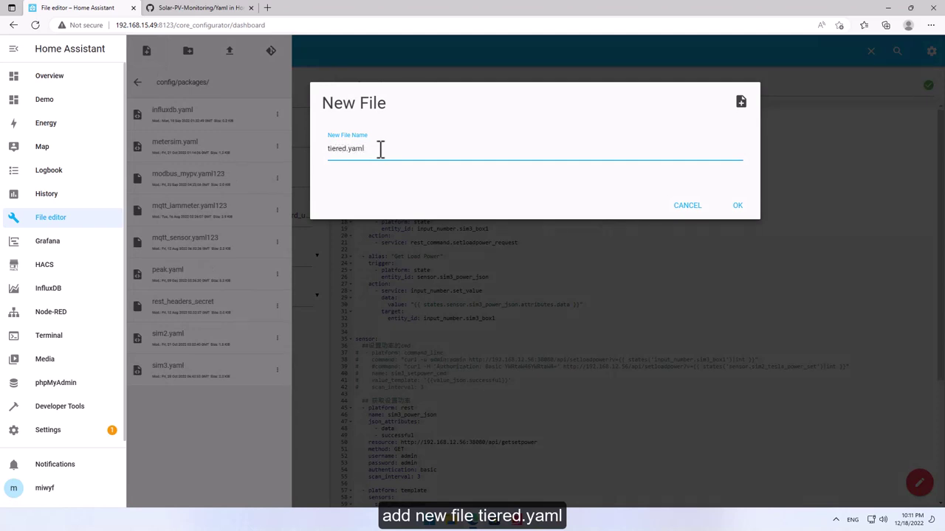
click(737, 206)
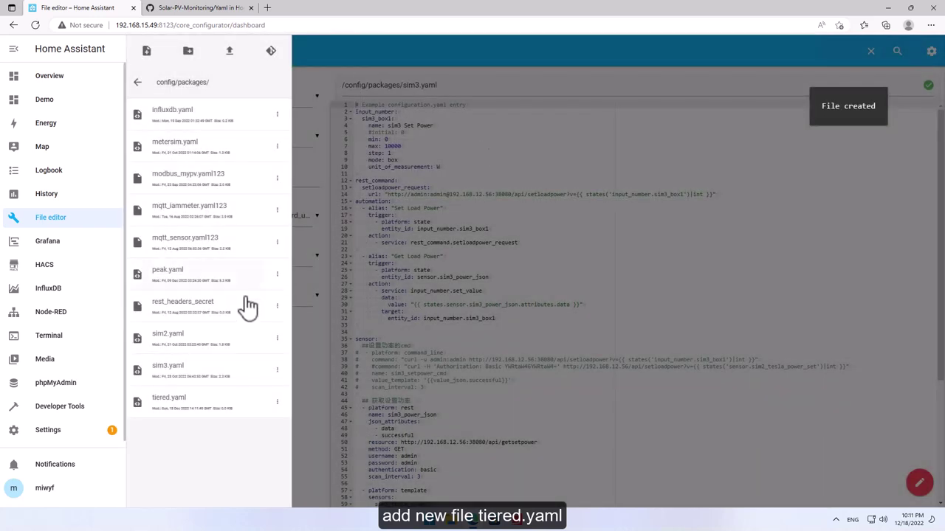
click(184, 402)
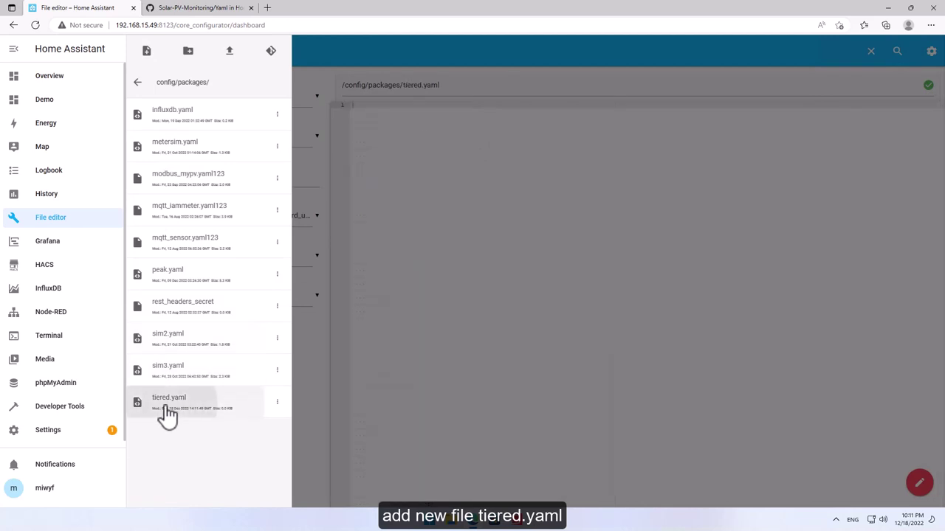
click(457, 243)
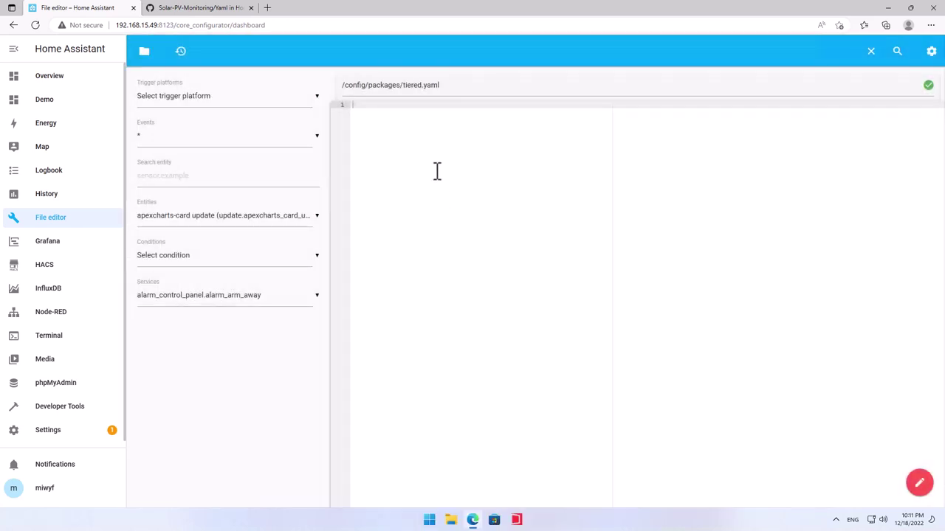
Open tiered.yaml in the Solar-PV-Monitoring repository on GitHub and copy its raw contents.
click(182, 9)
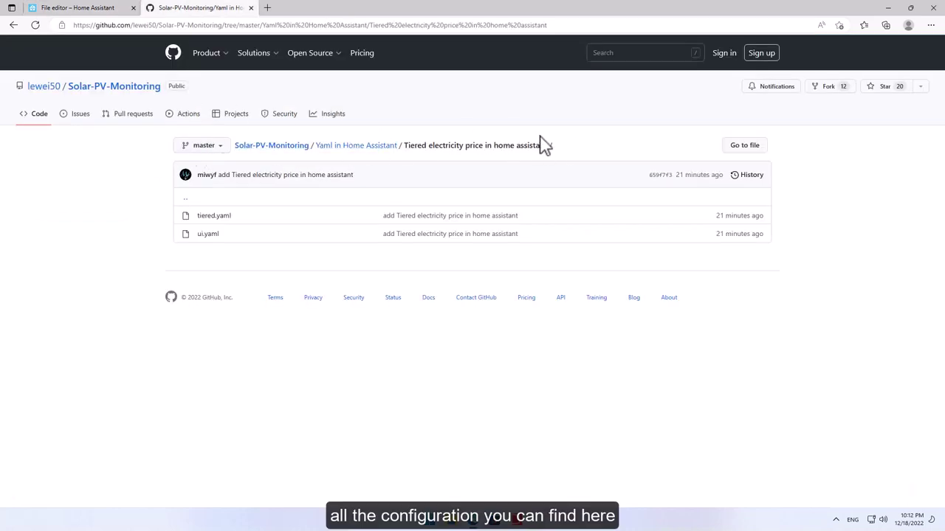
triple_click(330, 166)
drag(326, 158, 191, 144)
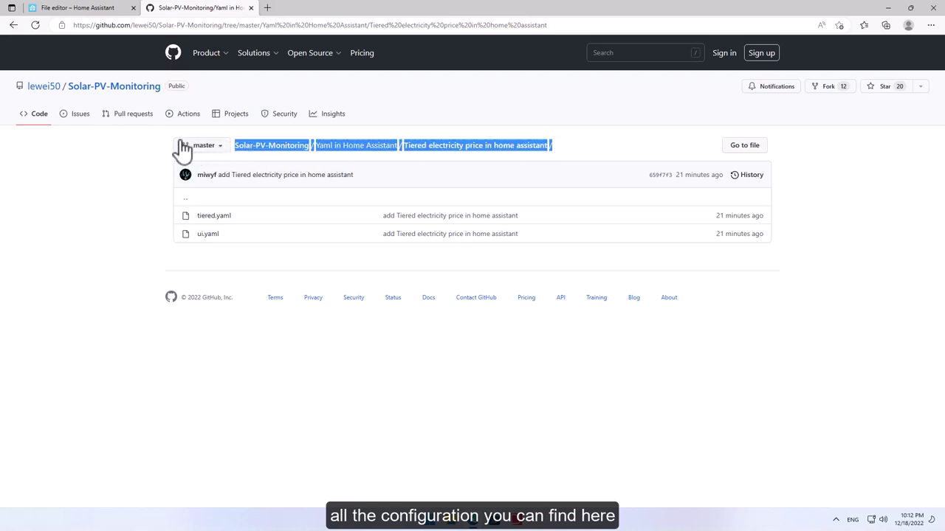
click(59, 189)
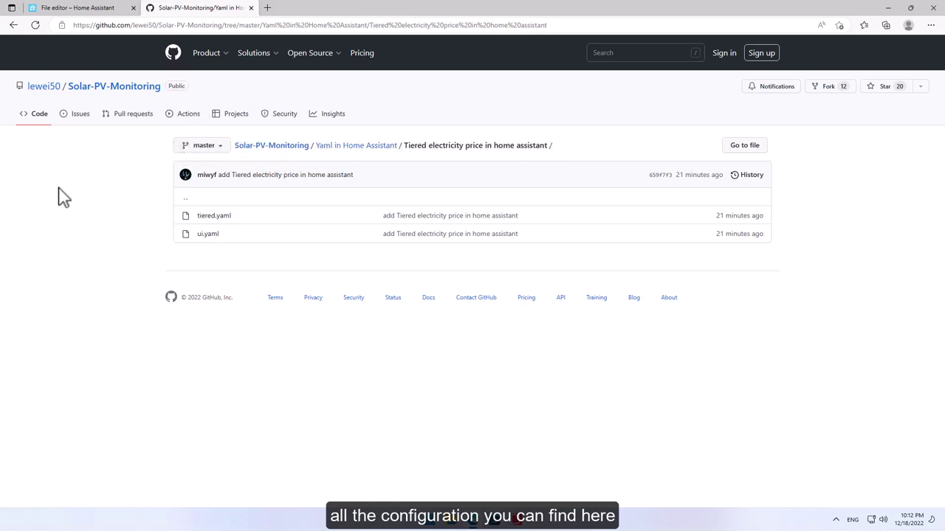
click(215, 216)
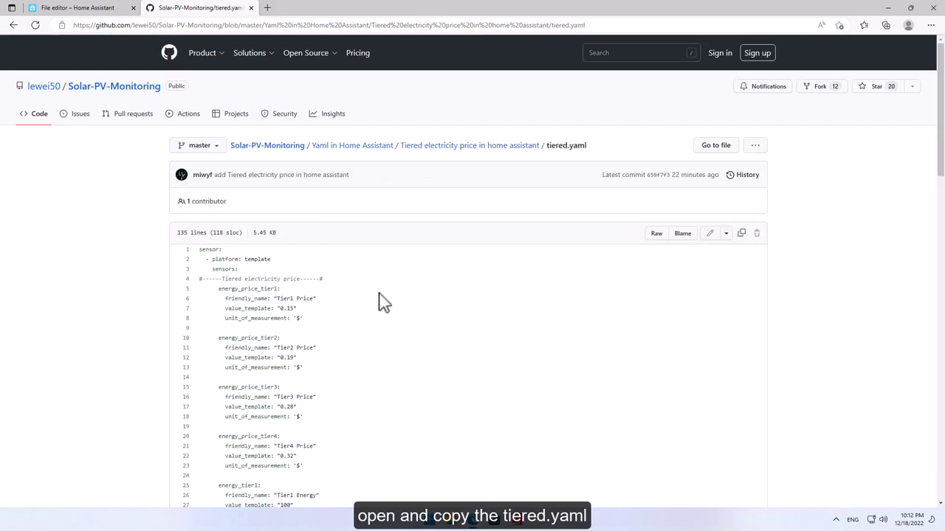
click(741, 235)
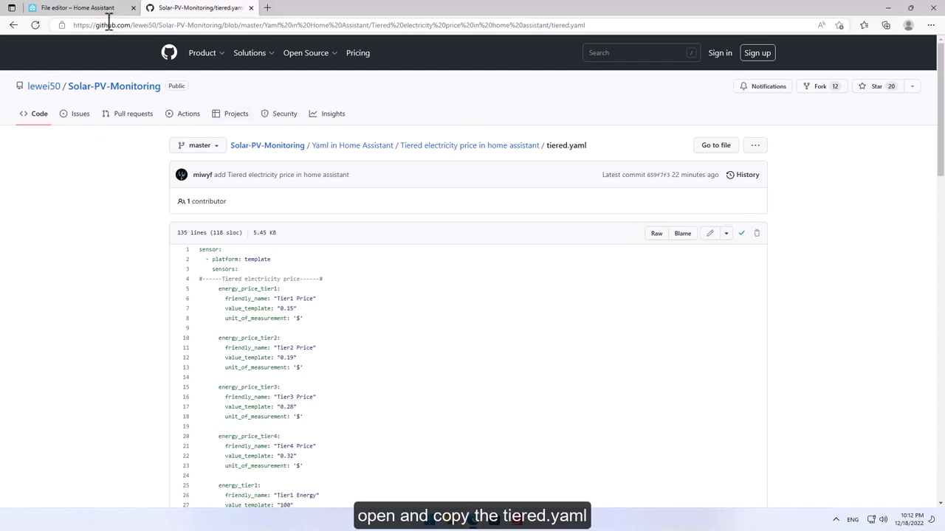
Paste the 135-line sensor and utility_meter configuration into tiered.yaml and save it.
click(93, 9)
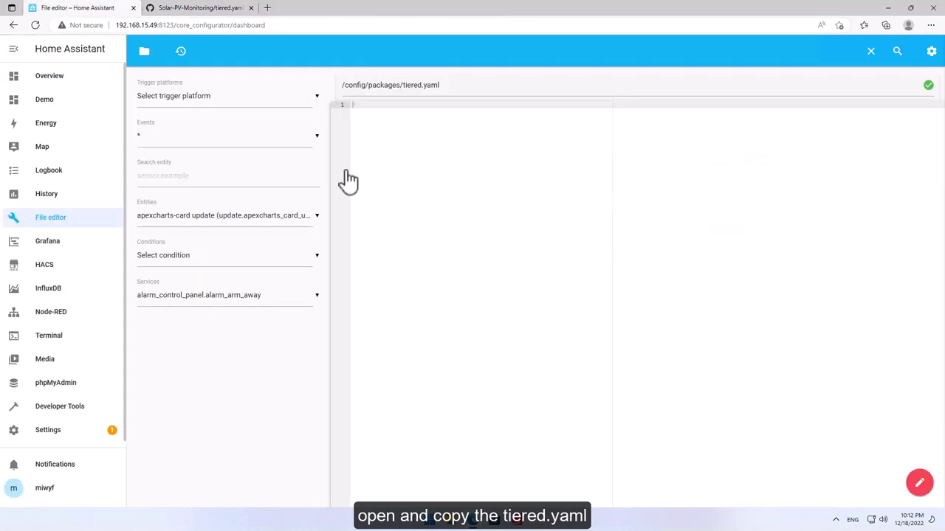
right_click(407, 118)
click(445, 225)
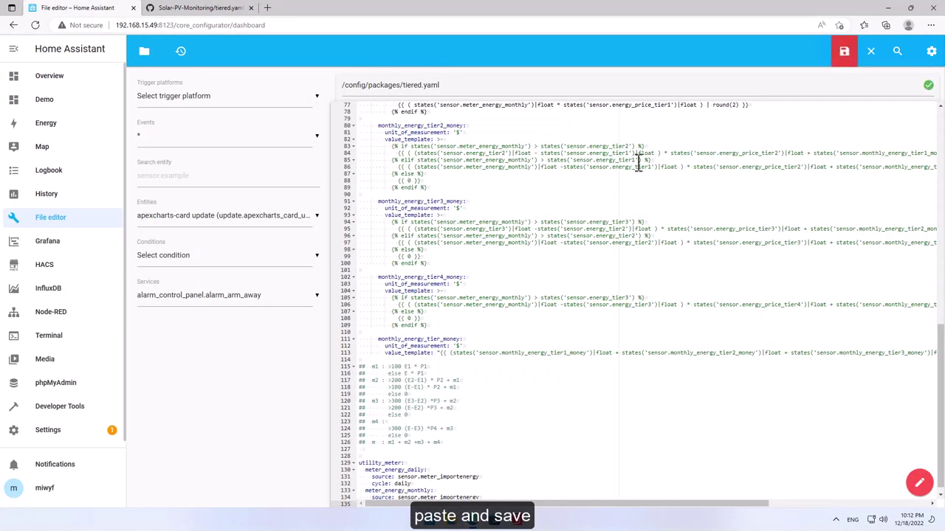
click(848, 57)
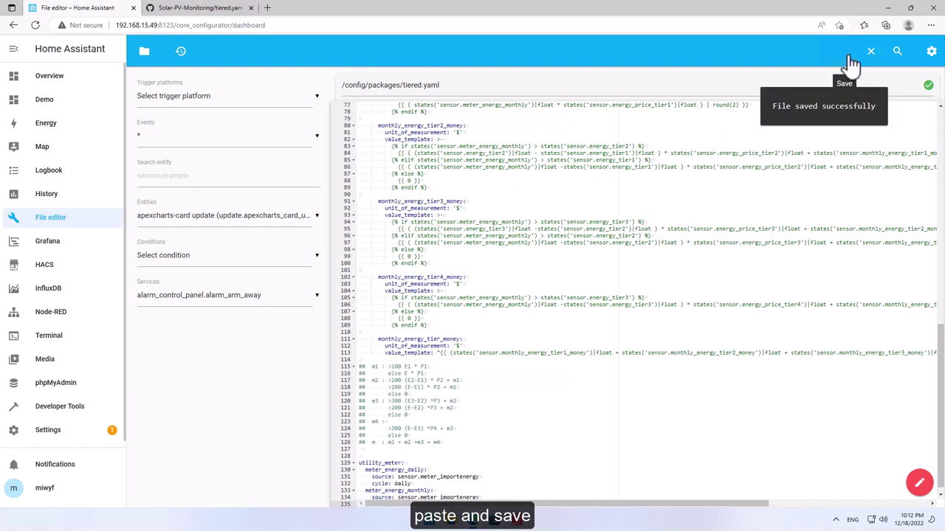
Run Check Configuration in Developer Tools, restart Home Assistant, and return to the Demo dashboard.
click(62, 413)
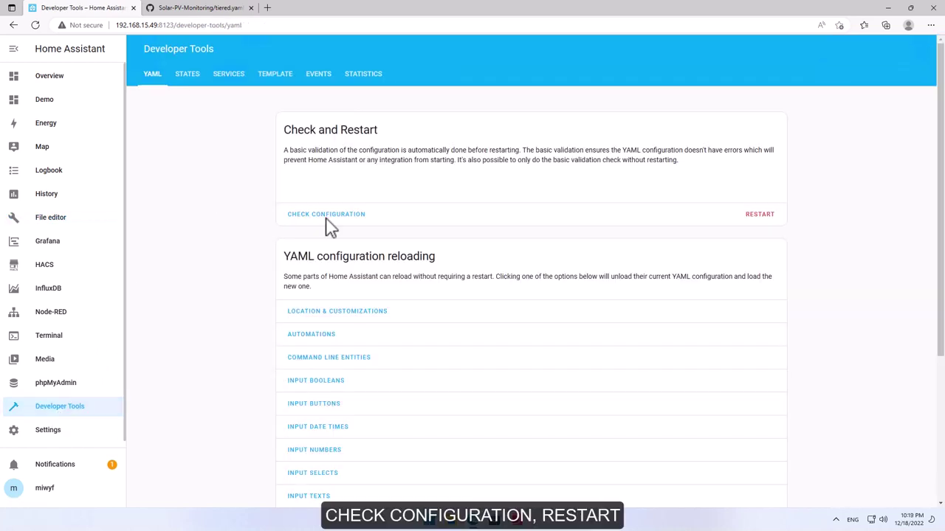
click(325, 216)
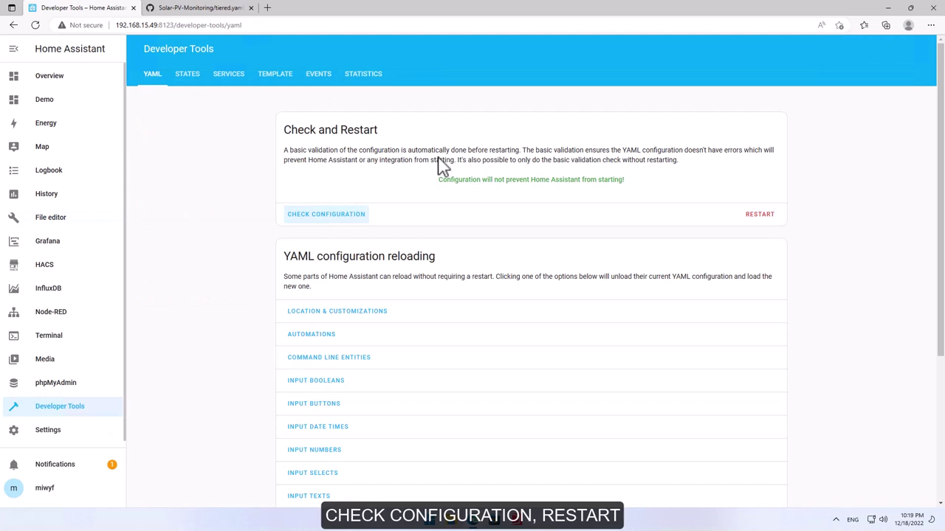
click(756, 217)
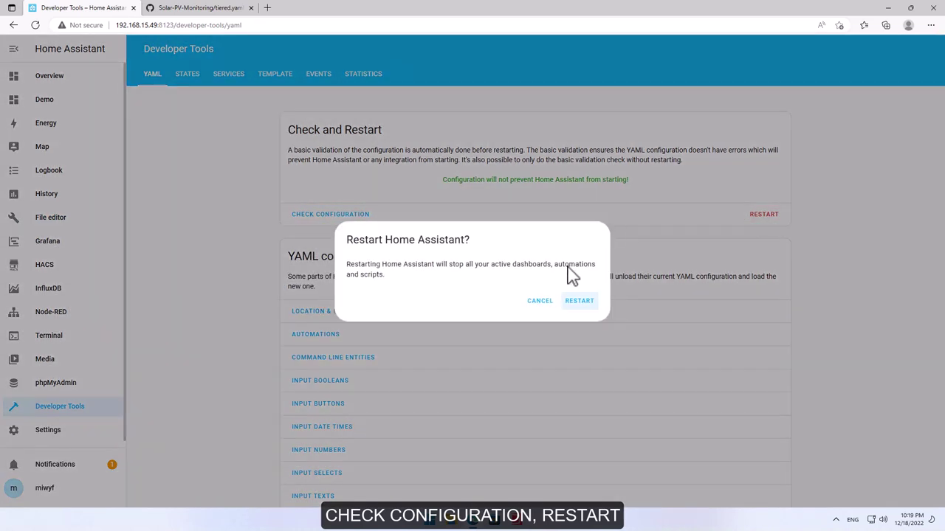
click(591, 307)
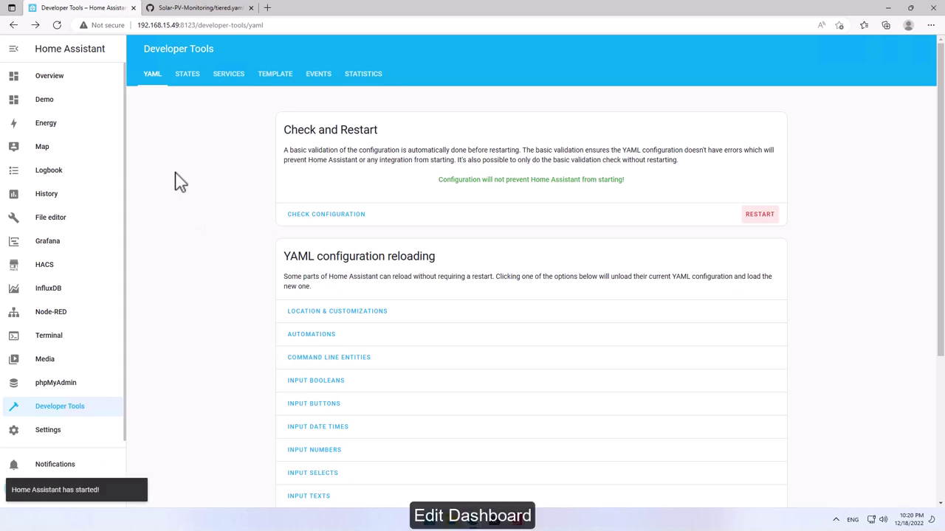
click(49, 99)
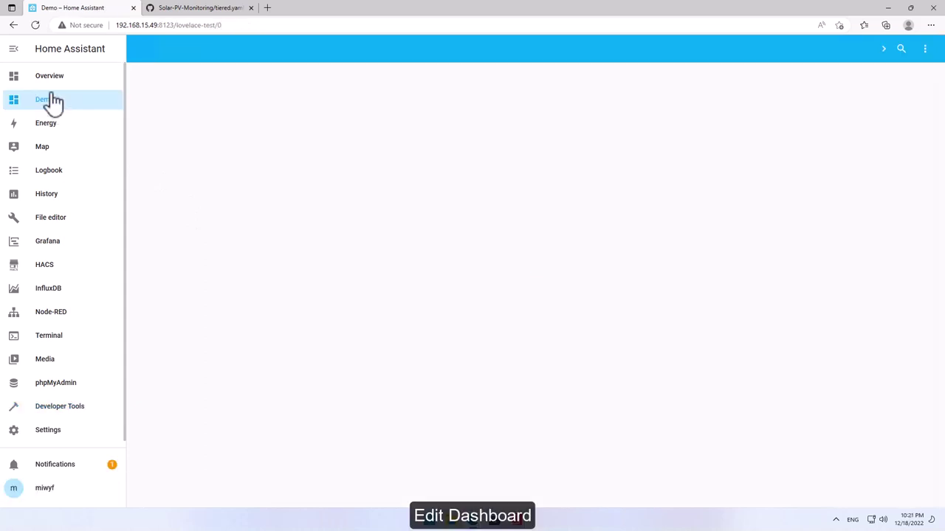
Edit the Demo dashboard and add a new view titled 'tiered'.
click(931, 52)
click(919, 77)
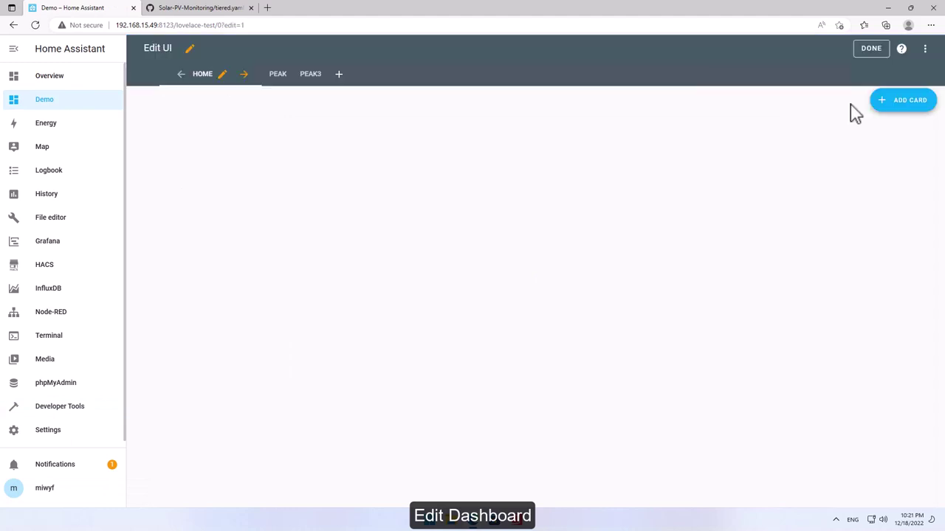
click(339, 77)
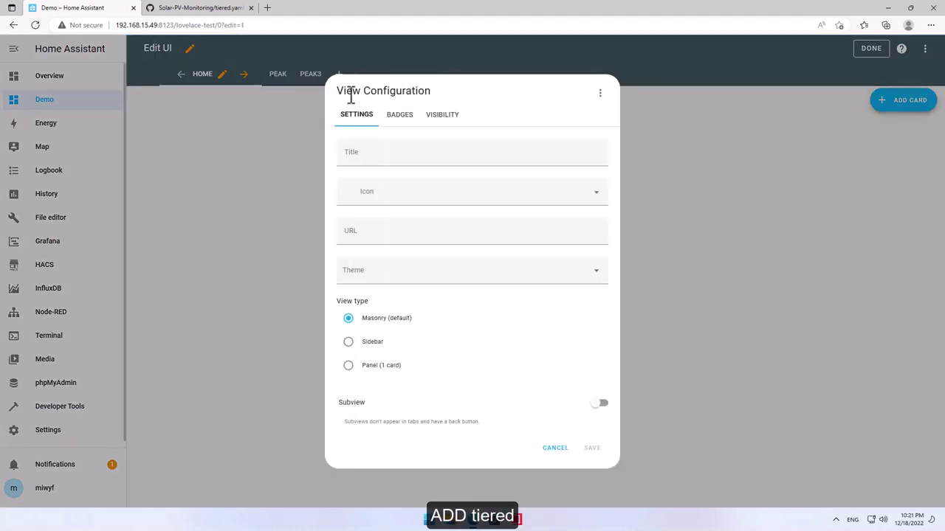
click(372, 158)
text(t)
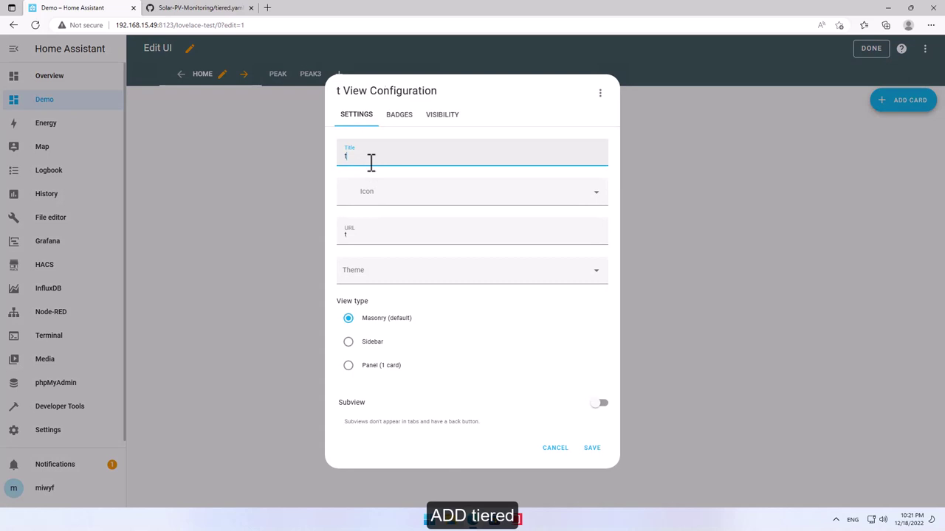
text(iered)
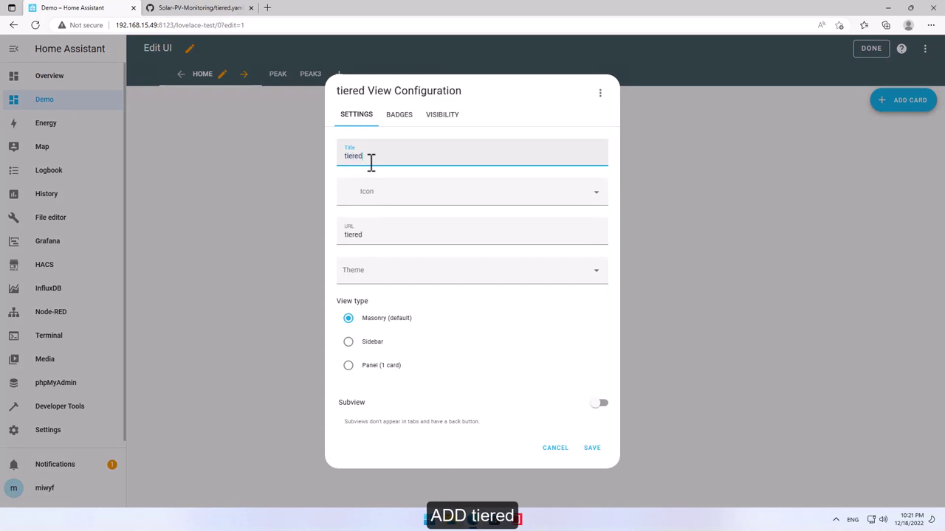
click(591, 450)
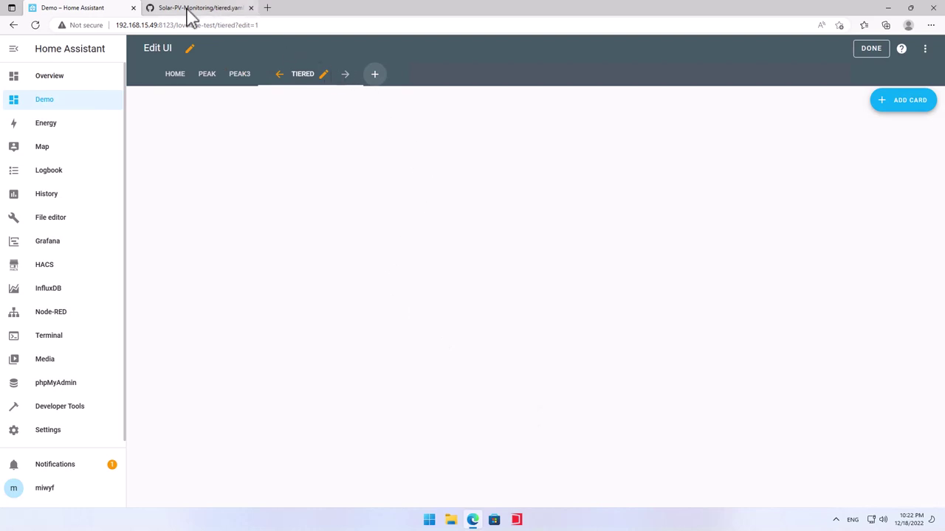
In ui.yaml on GitHub, select the card1 block, lines 3–90, from 'cards:' onward.
click(189, 9)
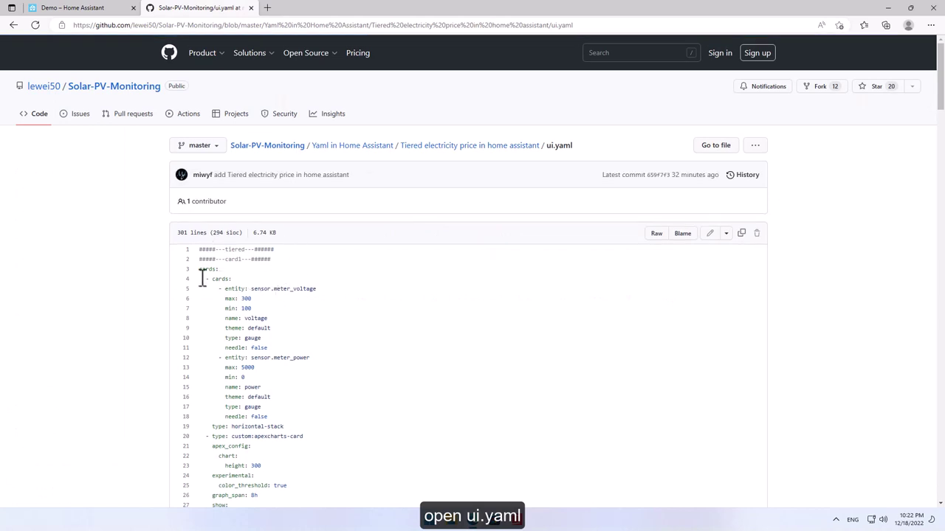
drag(203, 269, 267, 325)
scroll(268, 317, down, 3)
scroll(267, 325, down, 7)
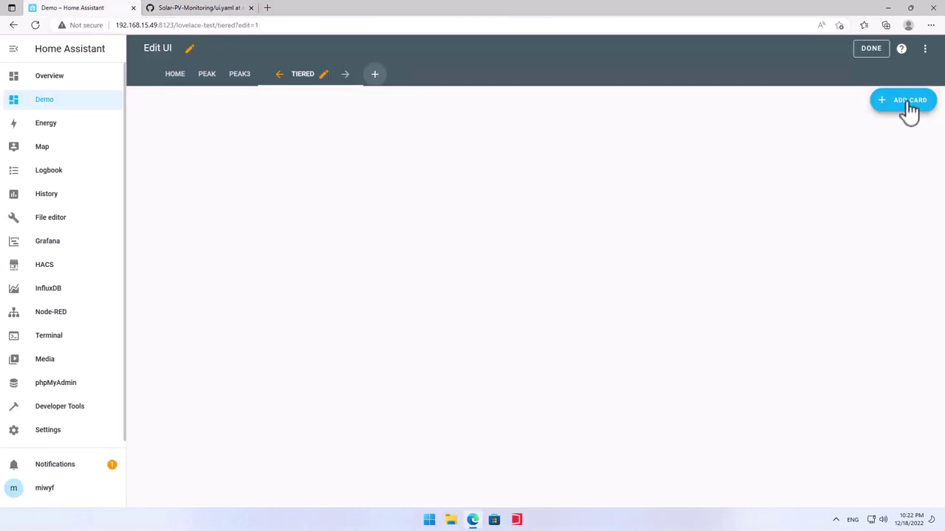
Add a Manual card whose YAML is replaced with the copied card1 block, and save it.
click(909, 109)
scroll(432, 404, down, 1)
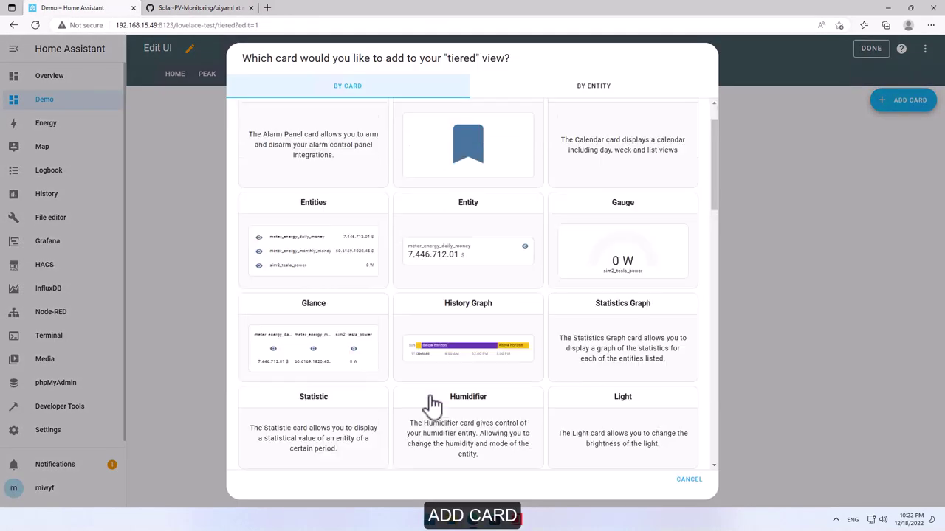
scroll(432, 404, down, 12)
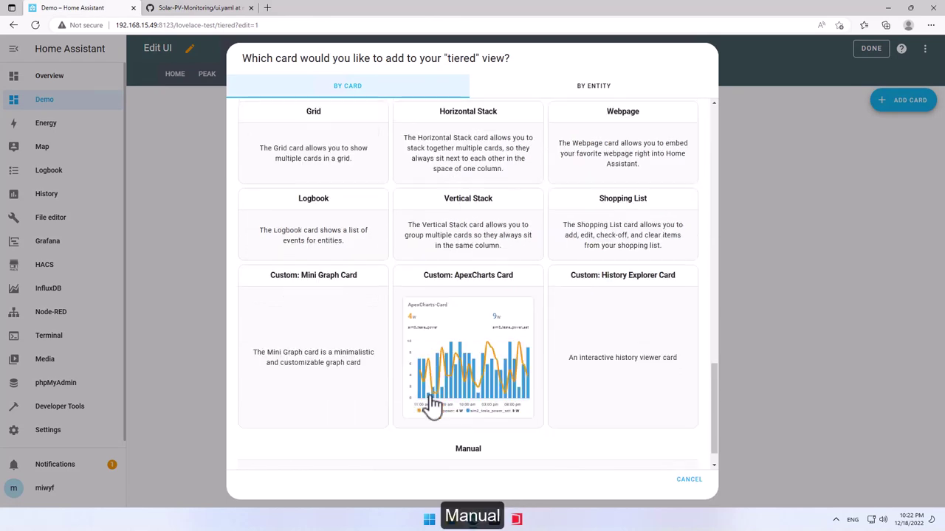
scroll(432, 405, down, 1)
click(464, 418)
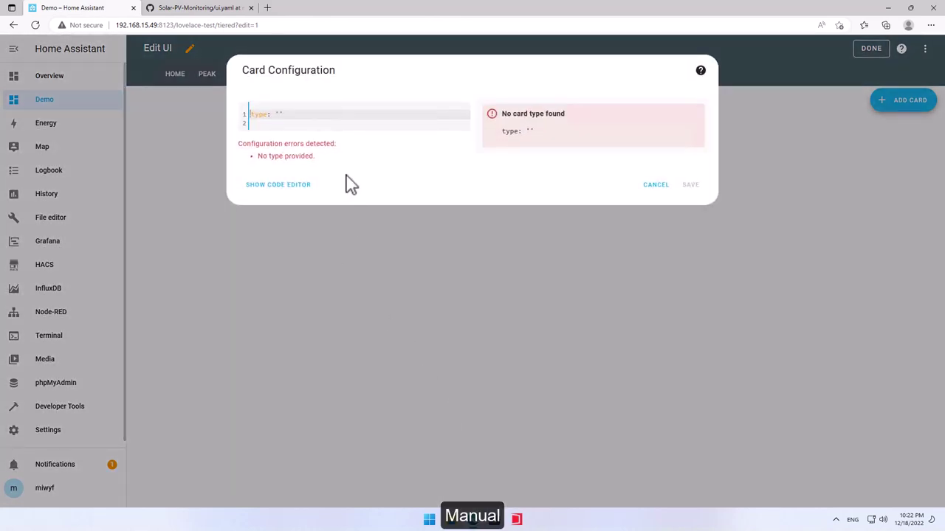
drag(302, 117, 222, 106)
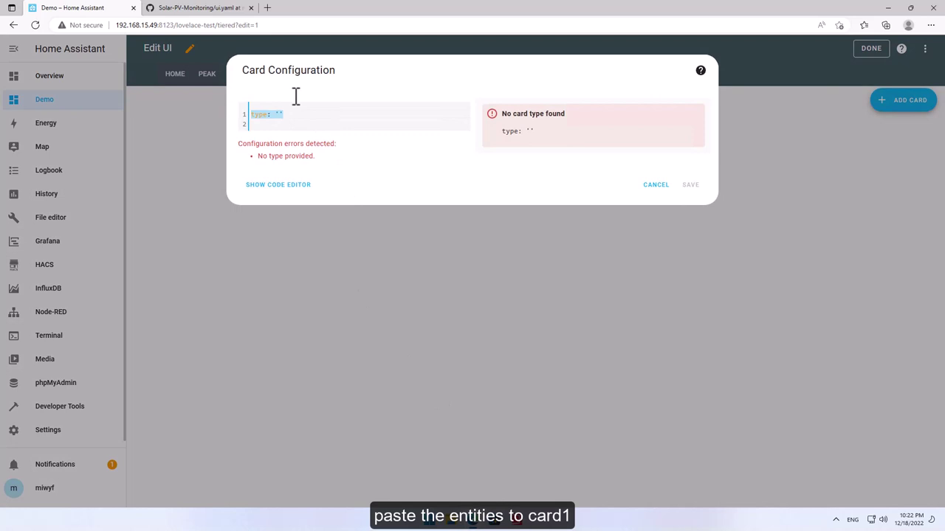
key(ctrl+v)
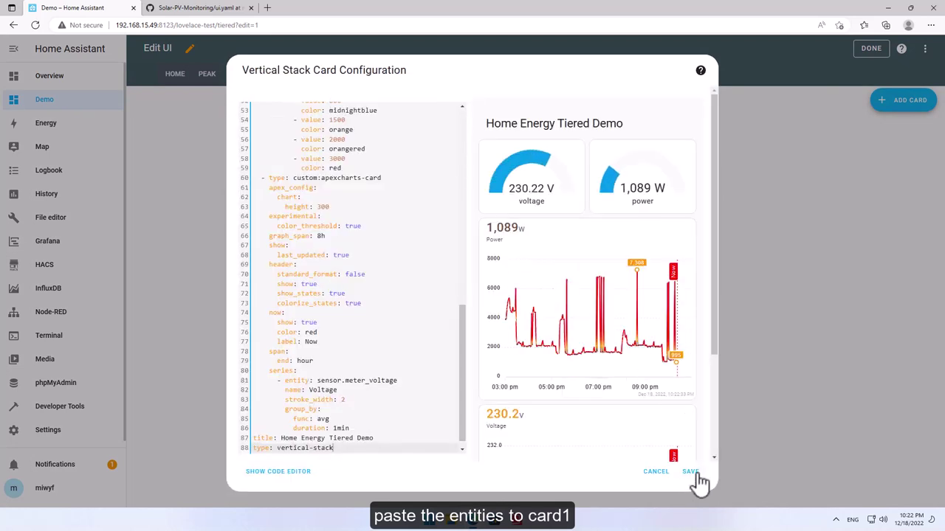
click(690, 471)
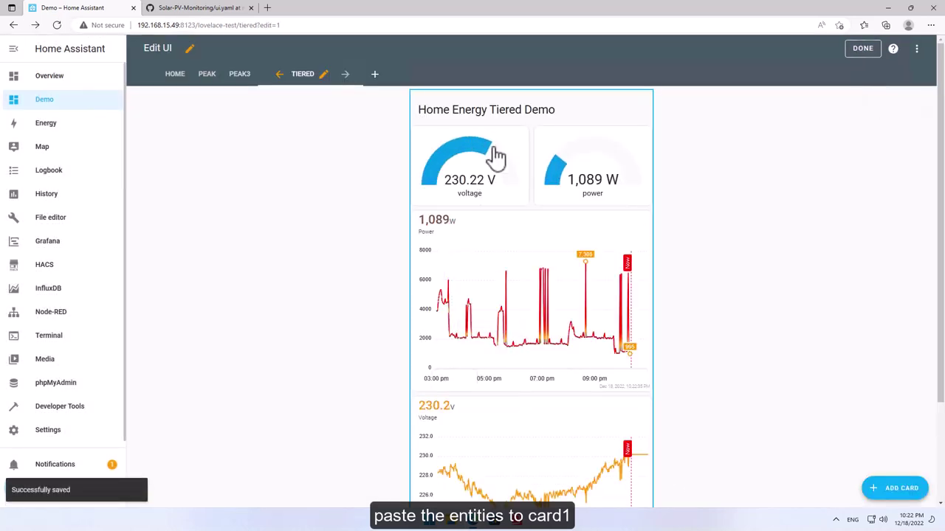
Select and copy the card2 Energy block, lines 95–193, in ui.yaml.
click(190, 9)
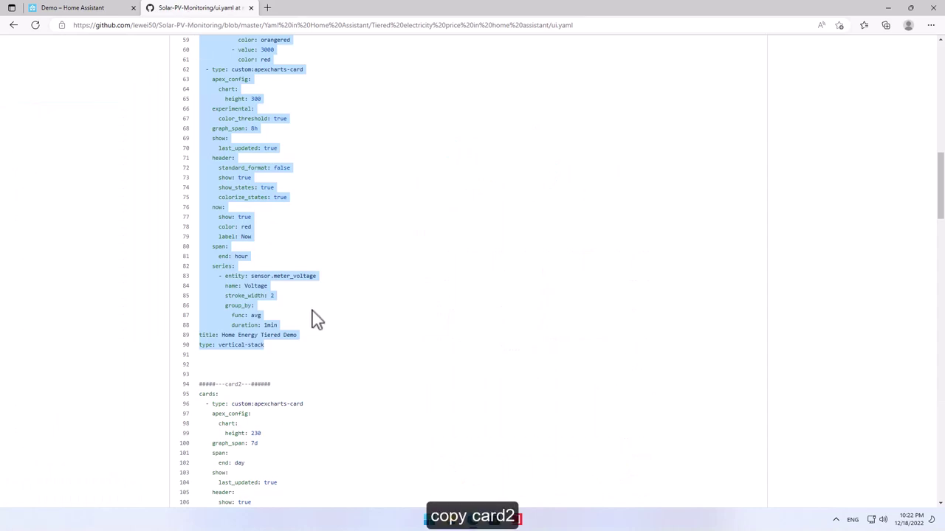
scroll(316, 319, down, 7)
scroll(238, 180, up, 1)
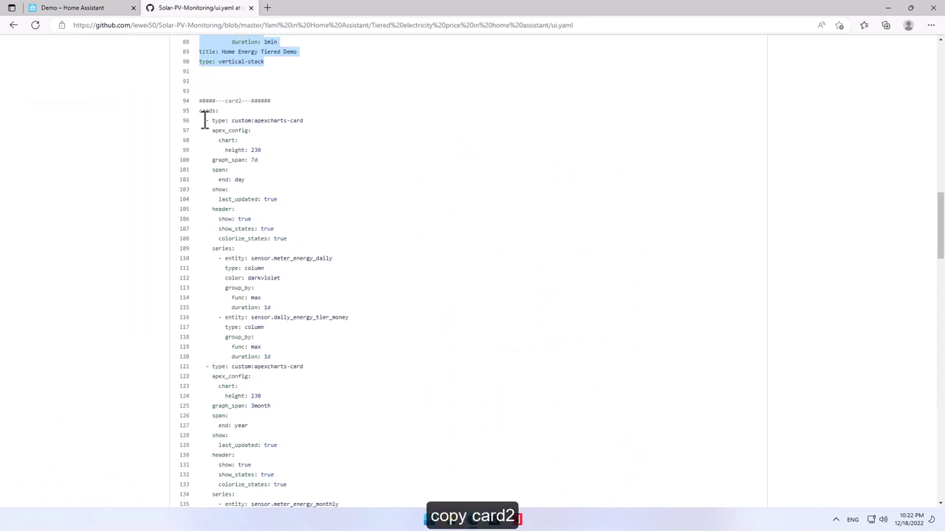
drag(201, 110, 274, 308)
right_click(210, 168)
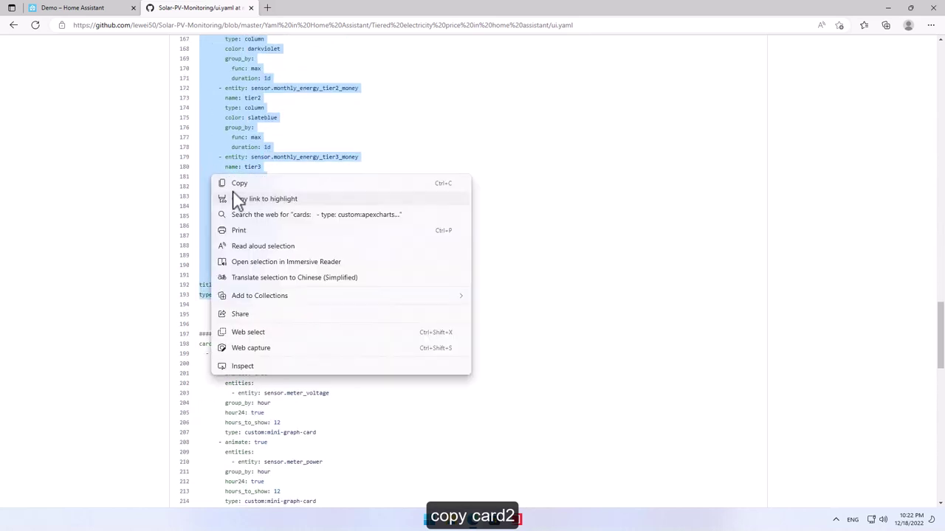
click(216, 183)
Add a Manual card, replace its placeholder YAML with the card2 Energy block, and save.
click(115, 9)
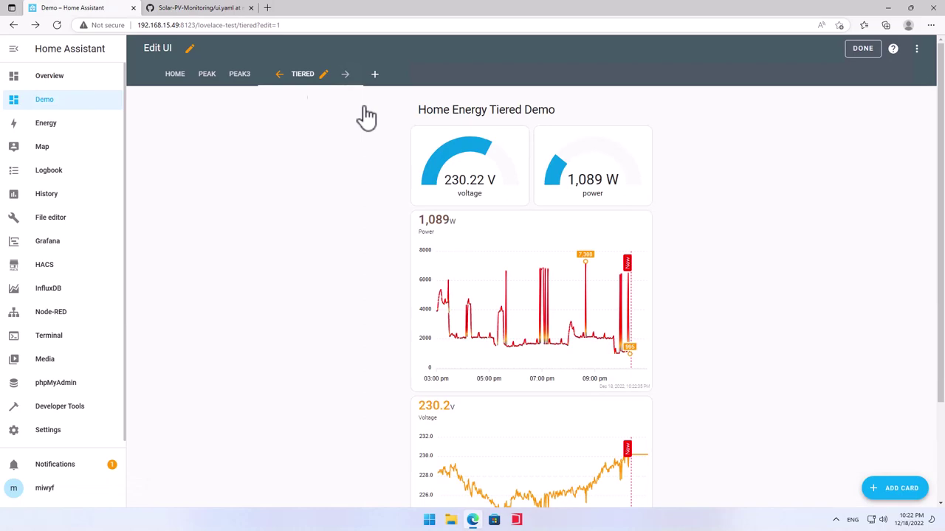
click(893, 488)
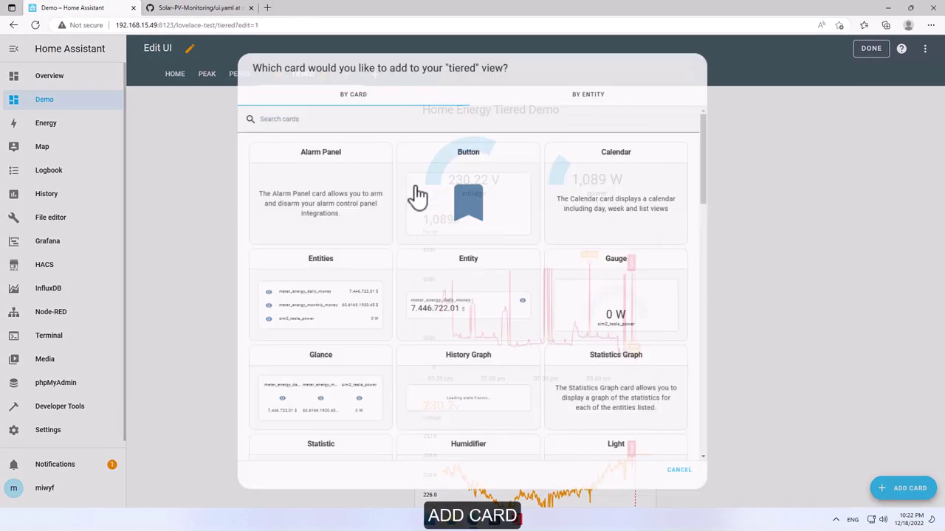
scroll(420, 376, down, 1)
scroll(419, 377, down, 10)
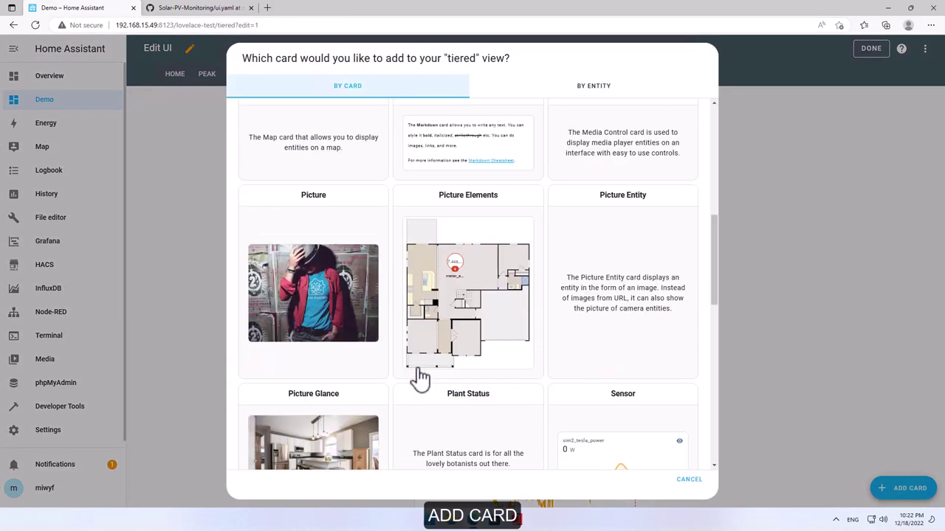
scroll(419, 376, down, 3)
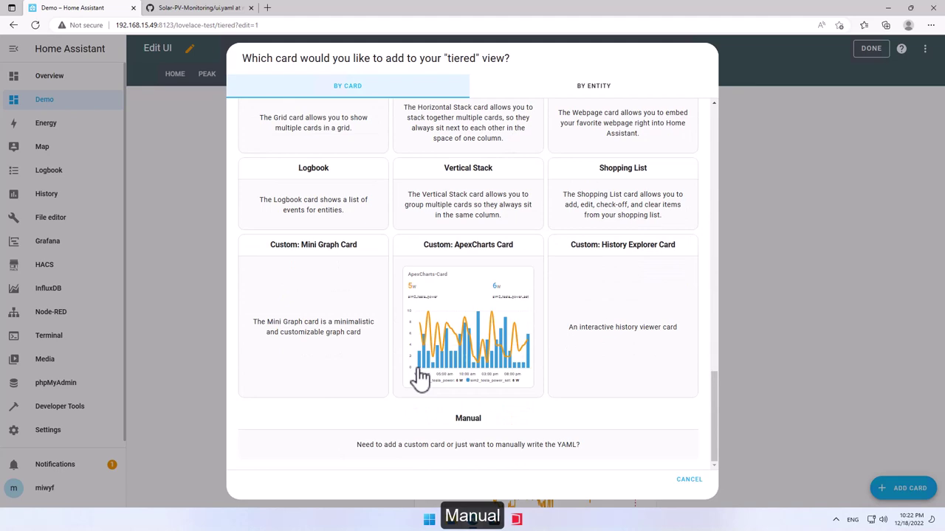
click(445, 433)
key(ctrl+a)
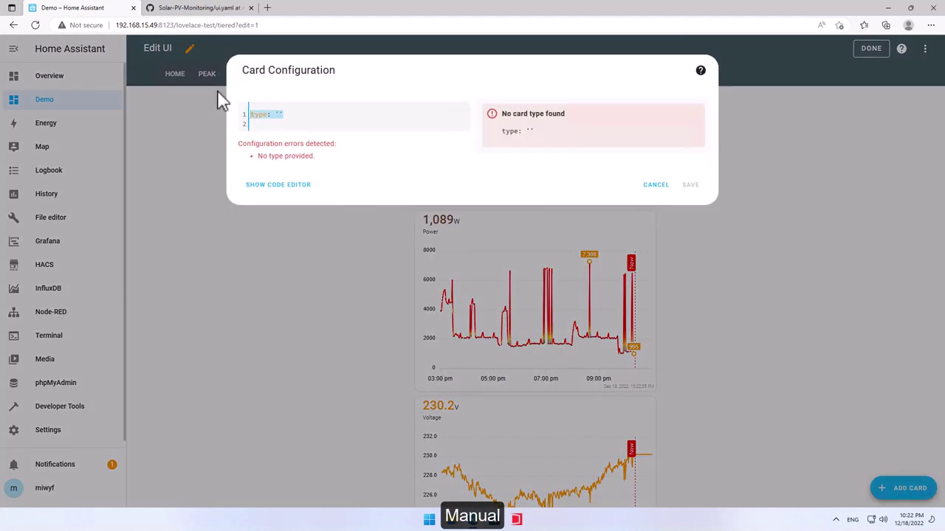
key(ctrl+v)
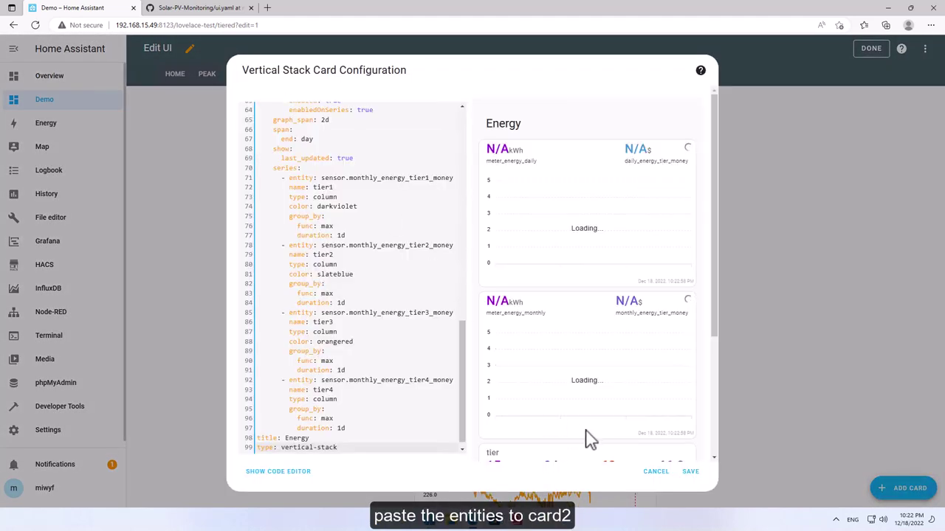
click(691, 472)
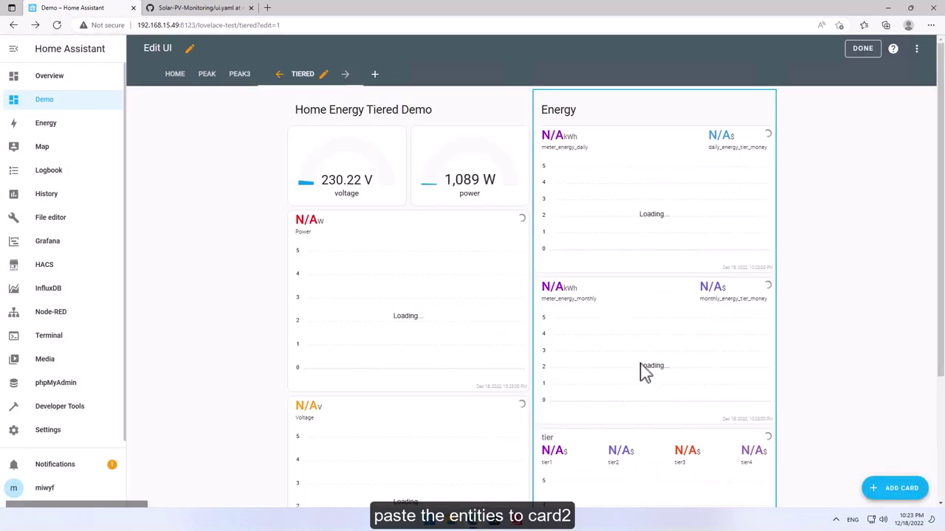
Copy the third card's YAML from GitHub's ui.yaml, through line 300 'type: vertical-stack'.
click(195, 9)
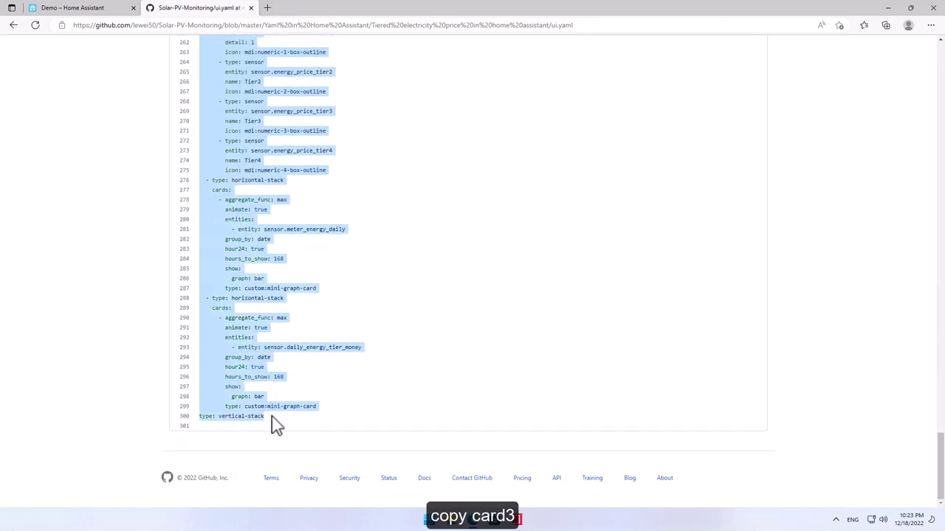
right_click(224, 199)
click(250, 205)
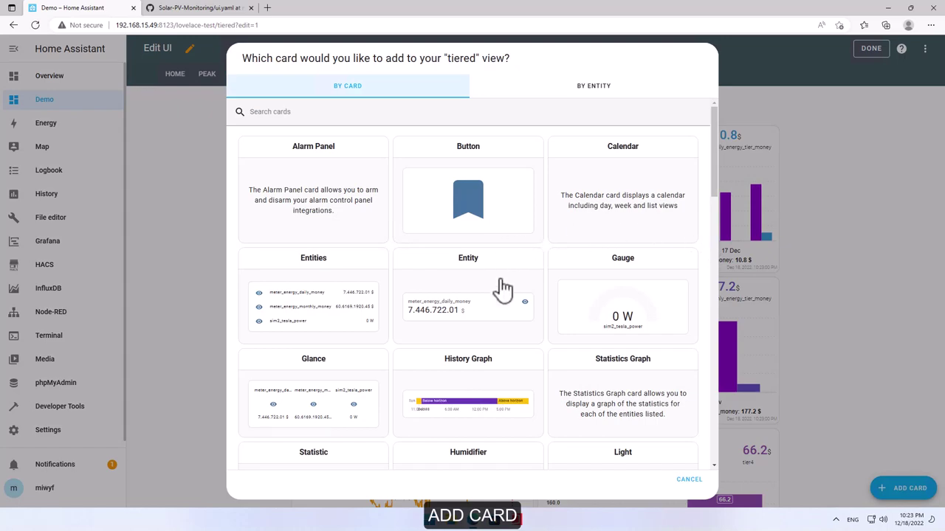
Add a Manual card with the pasted tier and price-list YAML, save it, and exit edit mode.
scroll(502, 287, down, 15)
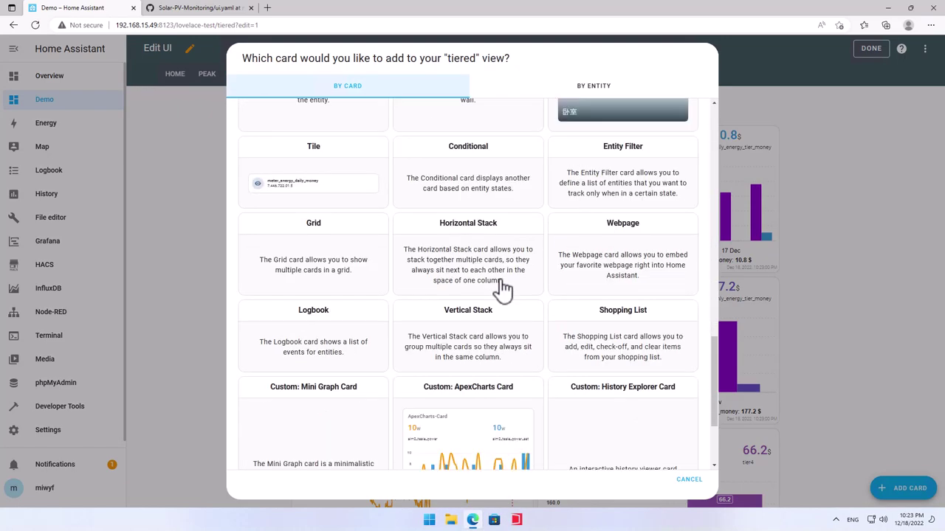
scroll(502, 288, down, 2)
click(483, 450)
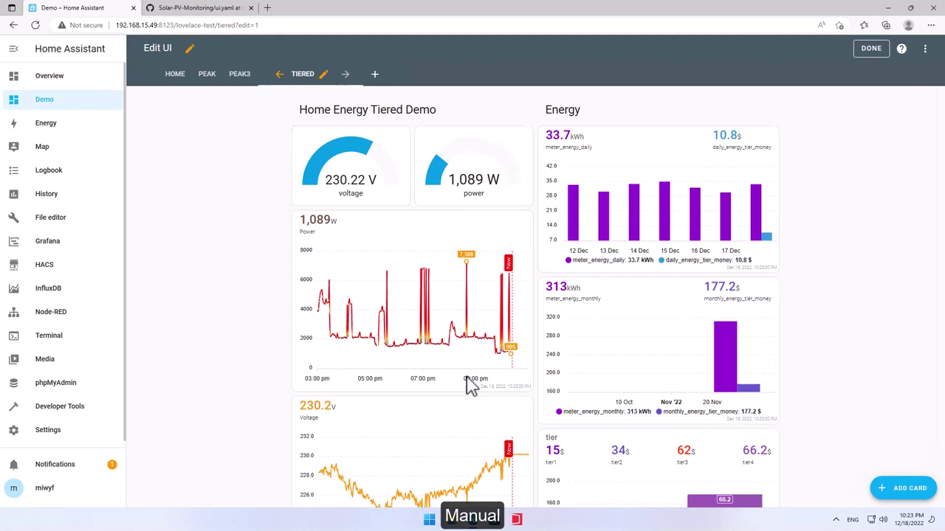
drag(301, 123, 214, 91)
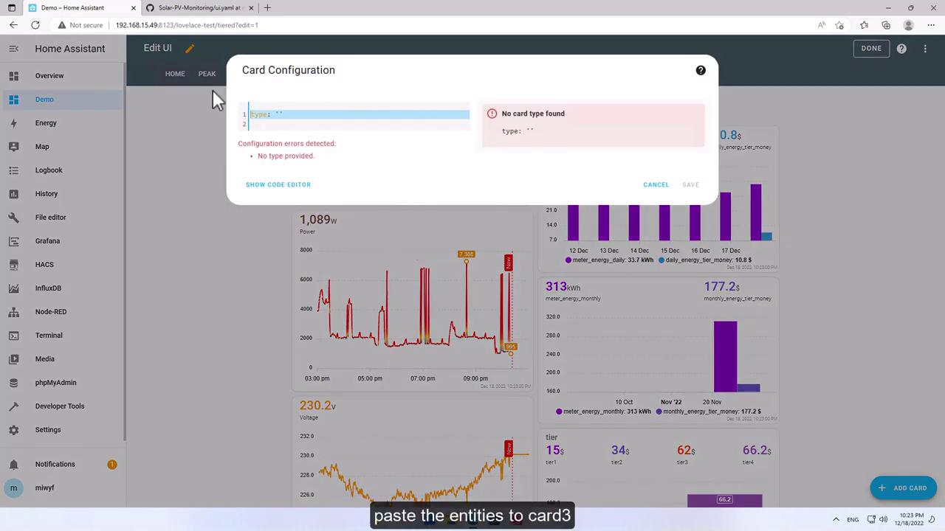
key(ctrl+v)
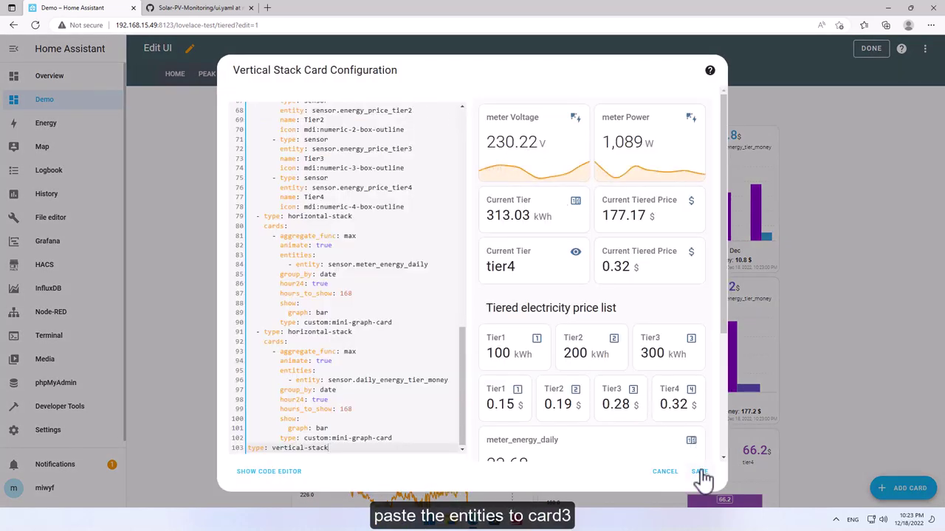
click(699, 473)
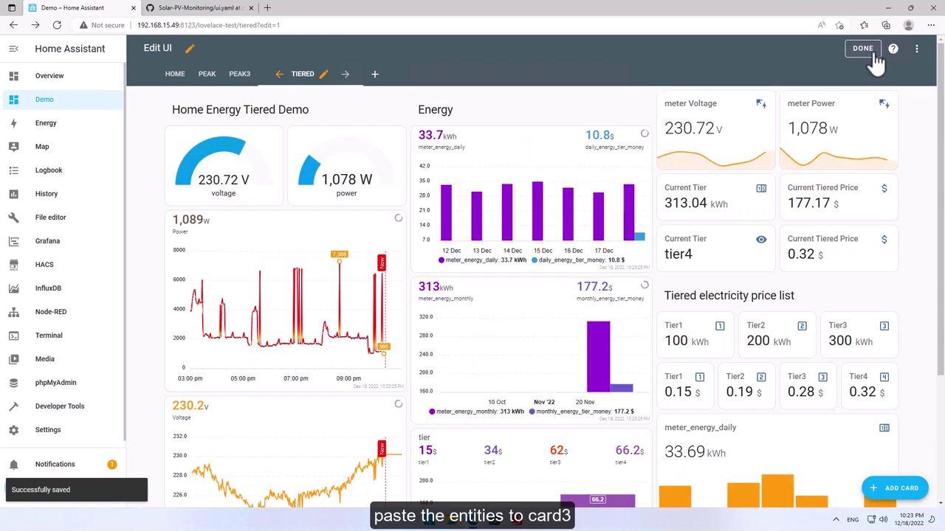
click(868, 50)
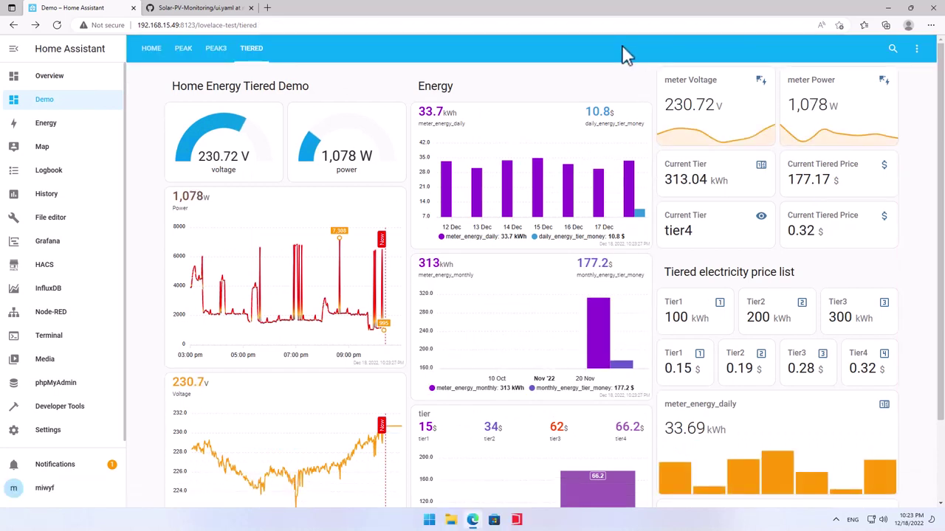